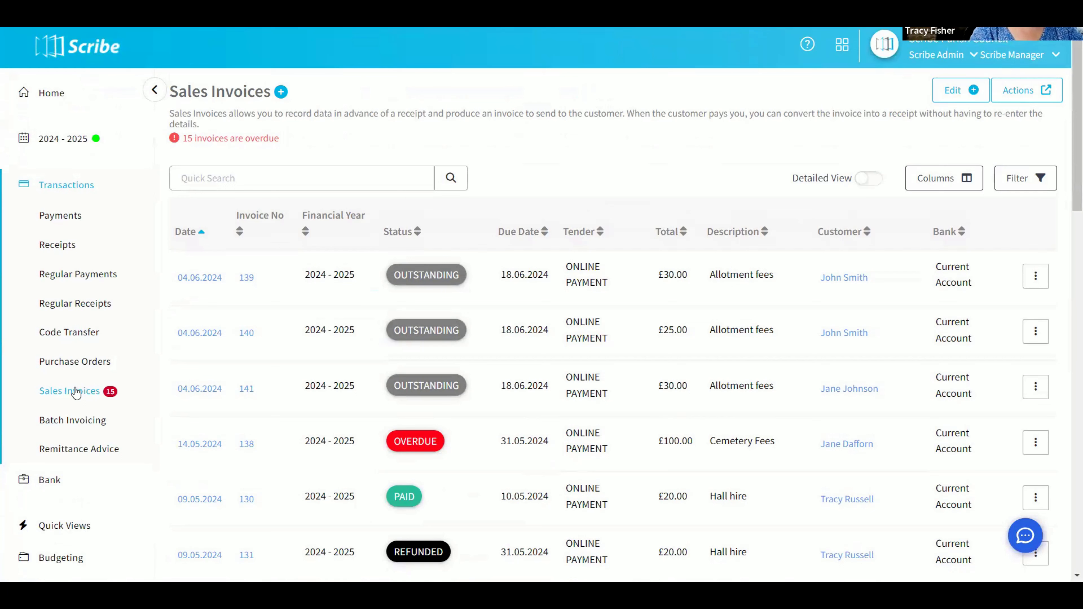
# Convert sales invoice 139 to a receipt for the Plot A item only, leaving out the Water Charge
pyautogui.click(1035, 280)
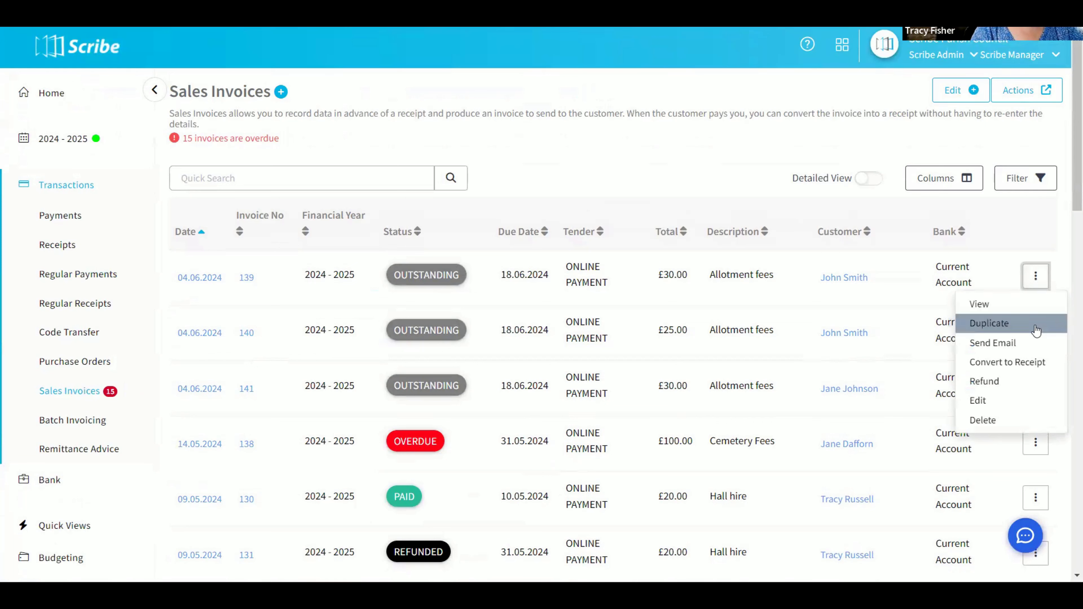
pyautogui.click(1021, 364)
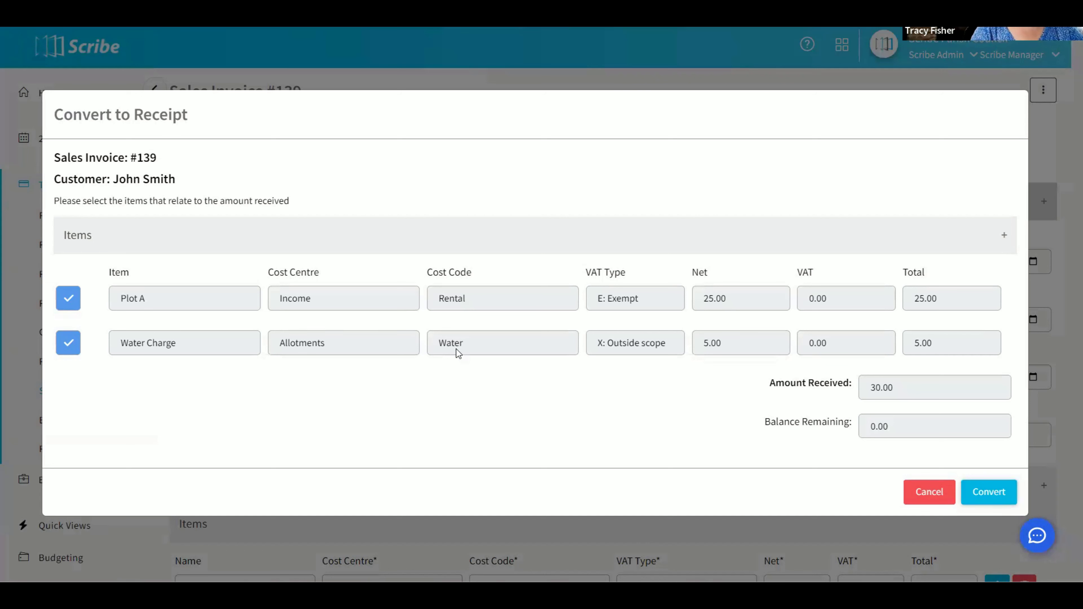
pyautogui.click(67, 349)
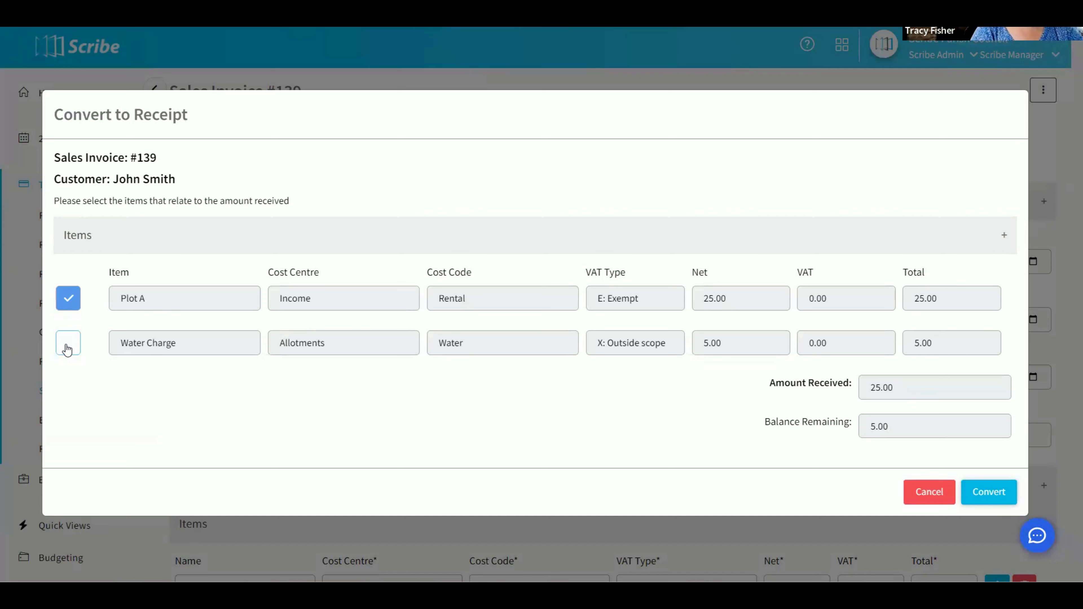
pyautogui.click(988, 491)
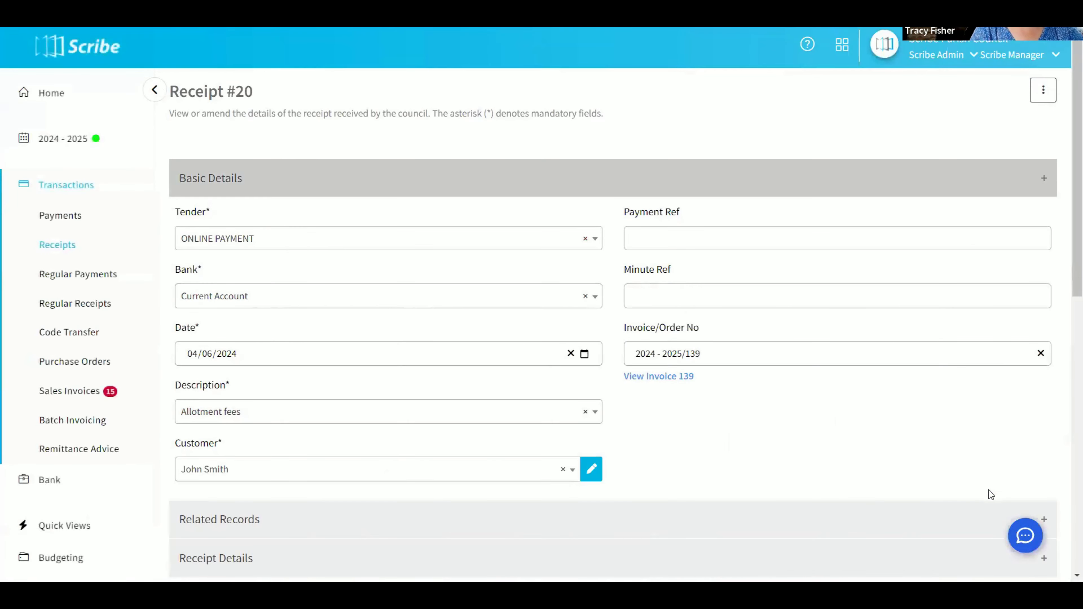
# Review the new receipt's basic details, linked invoice number and receipt lines
pyautogui.scroll(-5, 971, 461)
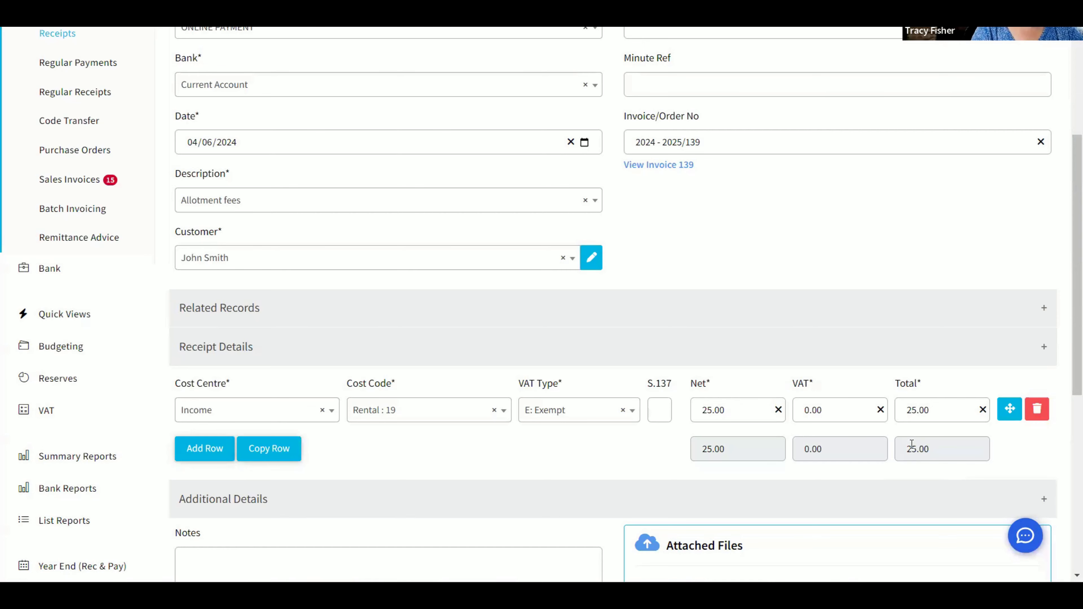
pyautogui.scroll(3, 909, 422)
pyautogui.scroll(-3, 909, 417)
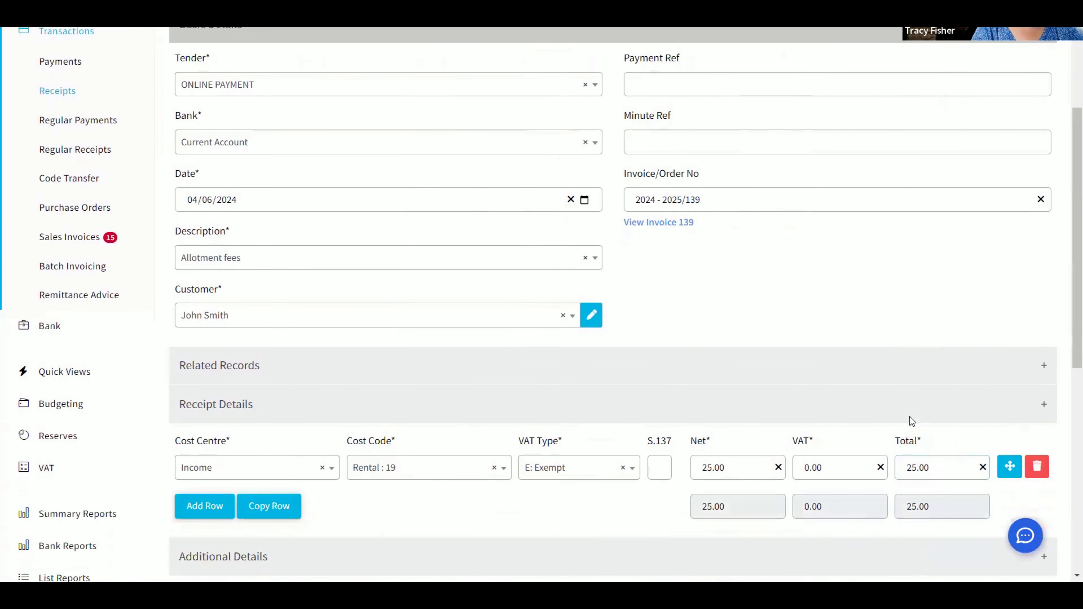
pyautogui.scroll(5, 763, 409)
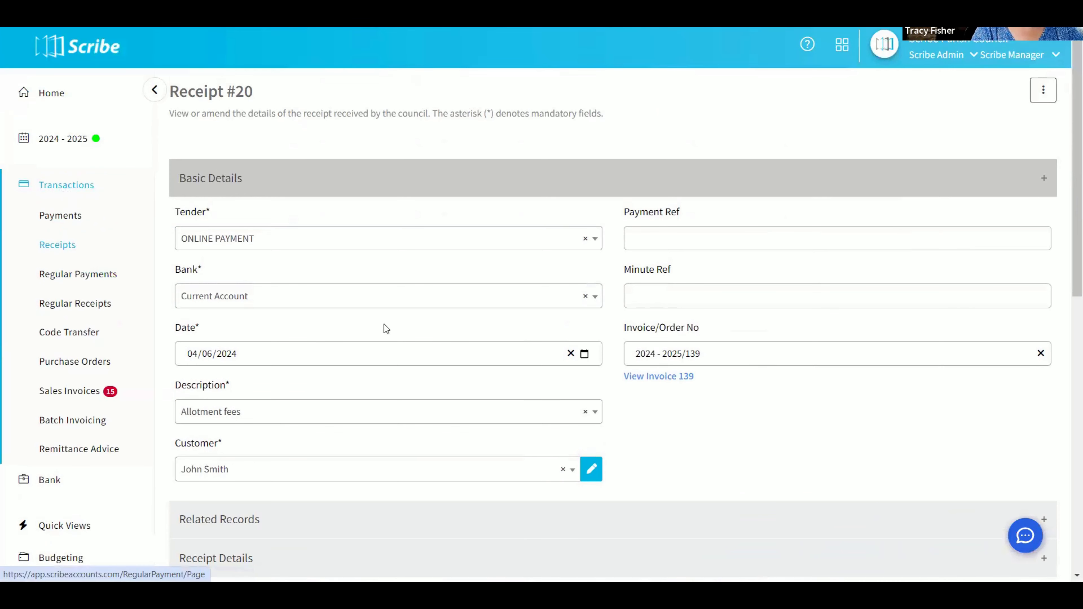
pyautogui.scroll(-3, 431, 337)
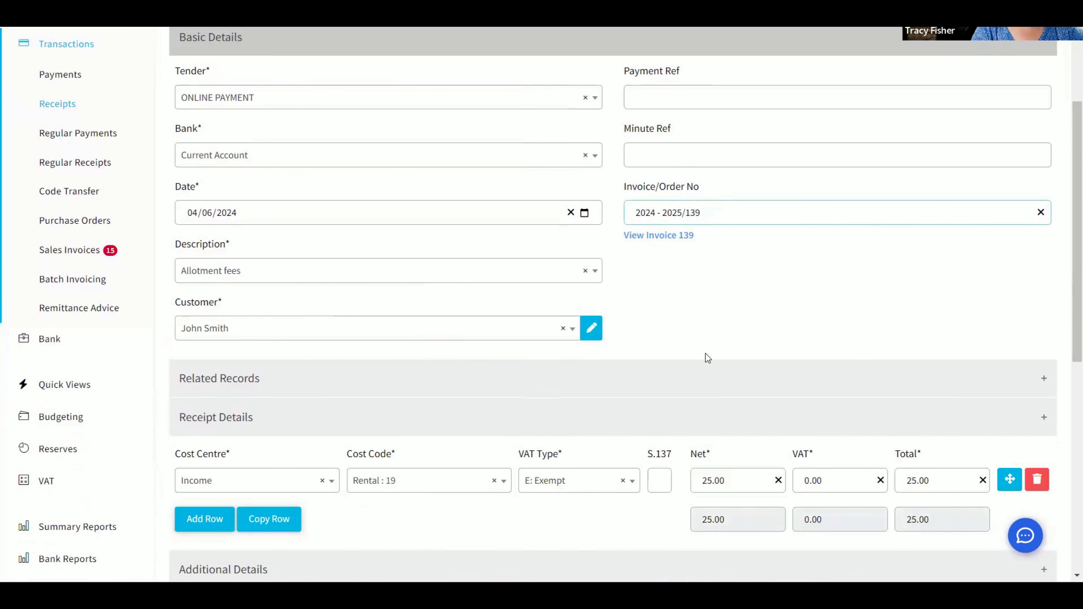
pyautogui.scroll(-5, 811, 331)
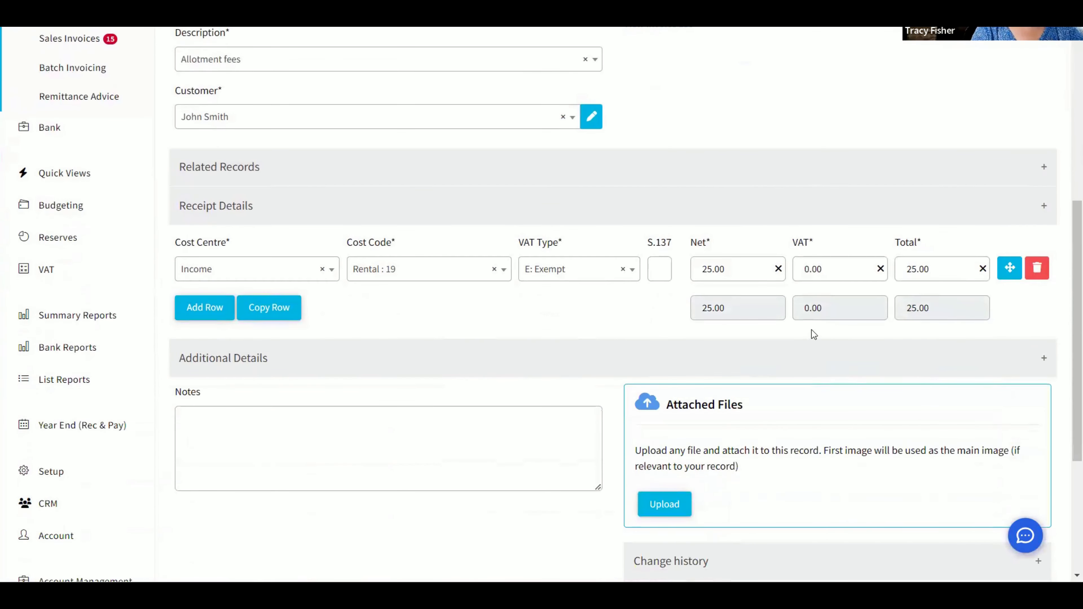
pyautogui.scroll(-5, 812, 331)
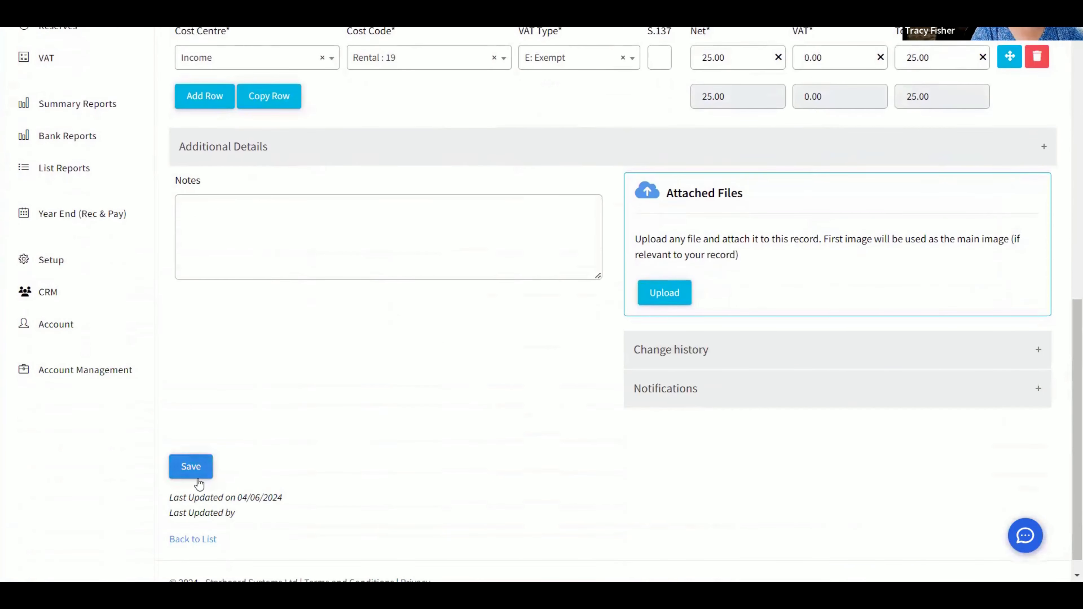
# Set the receipt's rental line to a net amount of 20.00 and save it, then sort the receipts by voucher number
pyautogui.scroll(5, 935, 344)
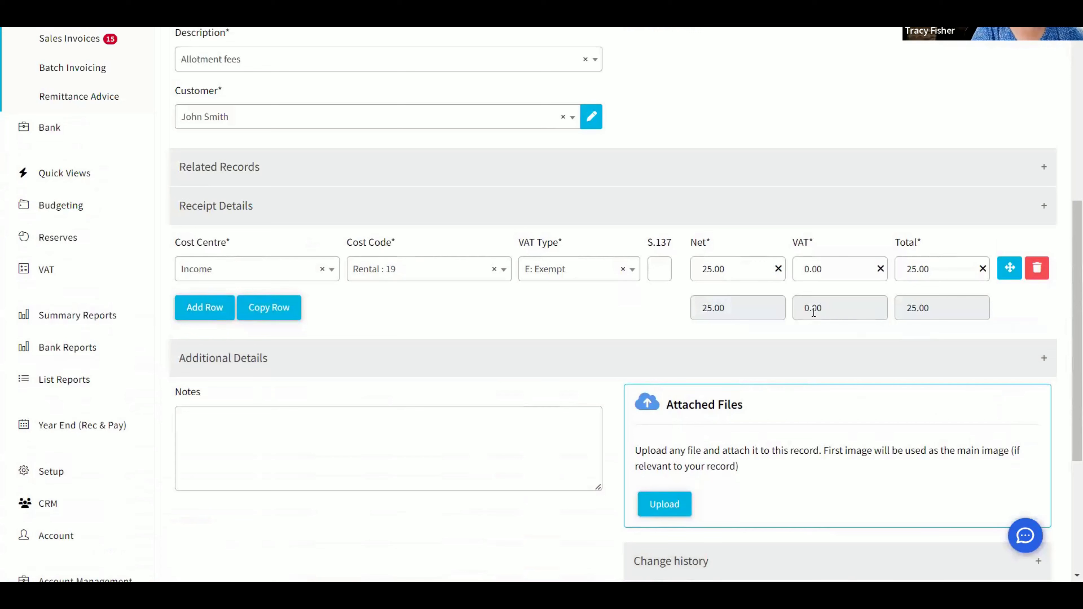
pyautogui.click(745, 267)
pyautogui.write('2')
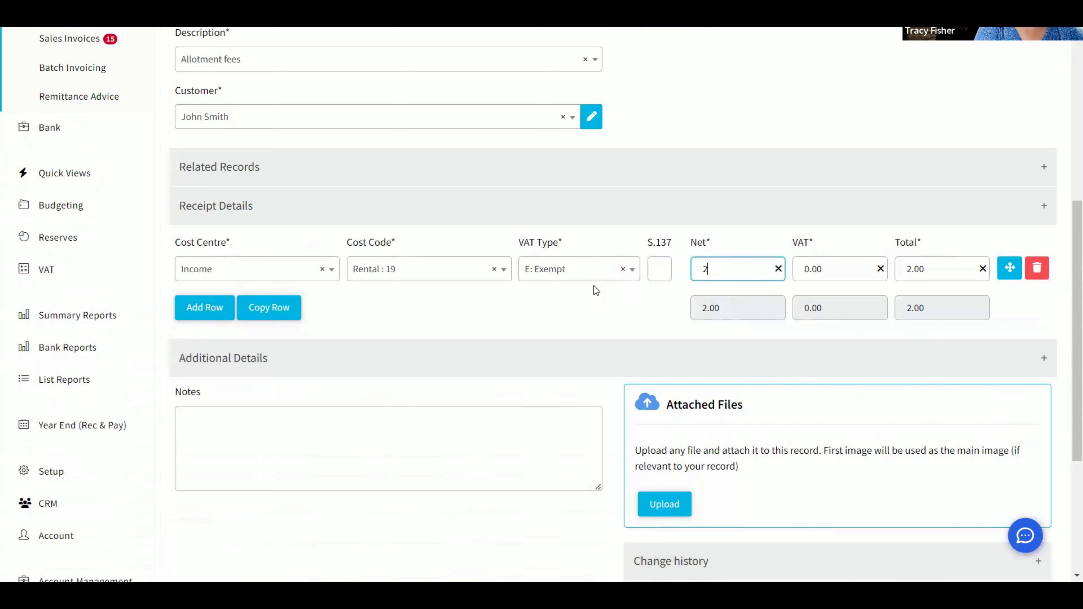
pyautogui.write('0.00')
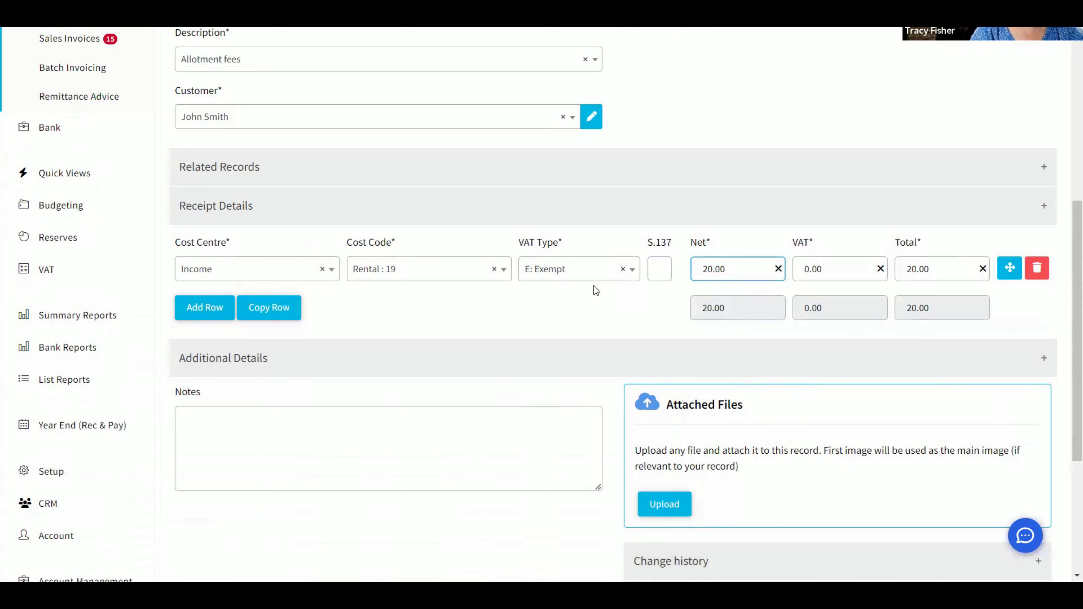
pyautogui.scroll(-5, 563, 307)
pyautogui.click(191, 446)
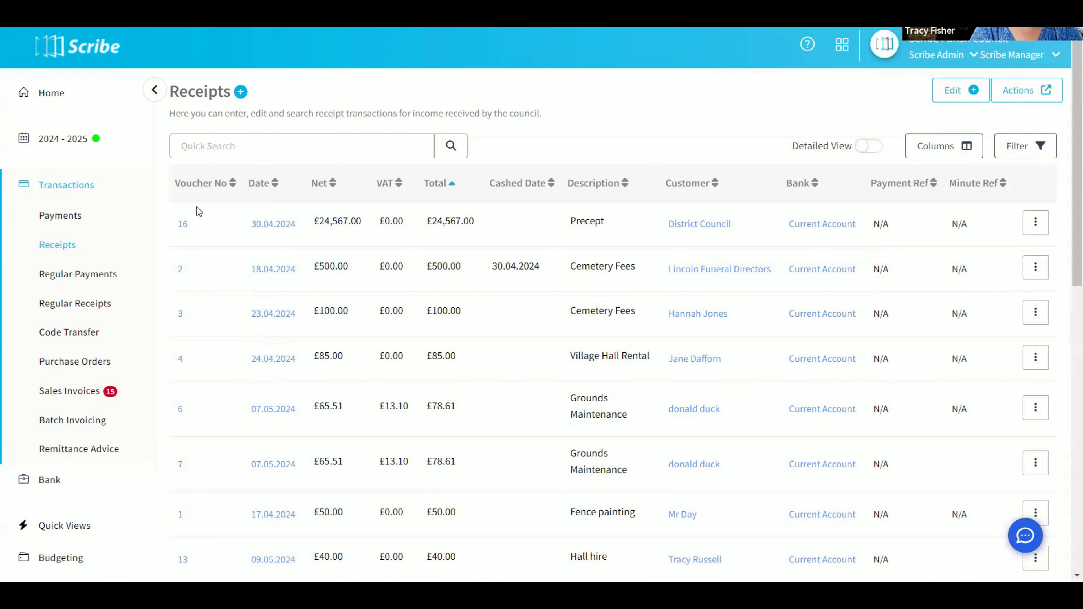
pyautogui.click(196, 193)
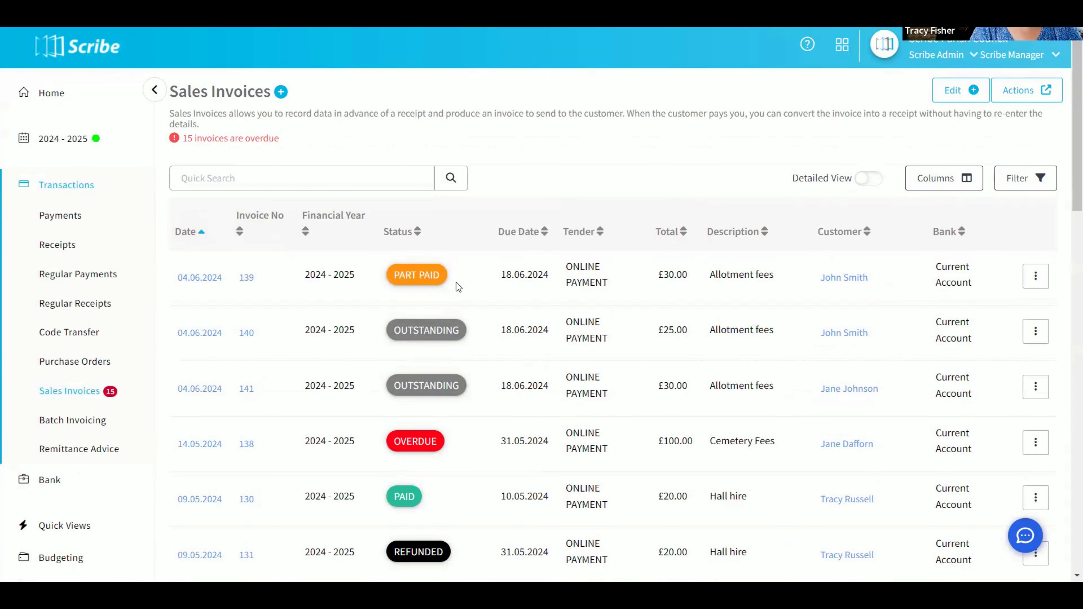
# Convert the remaining Plot A and Water Charge amounts of sales invoice 139 to a second receipt and save it
pyautogui.click(1037, 283)
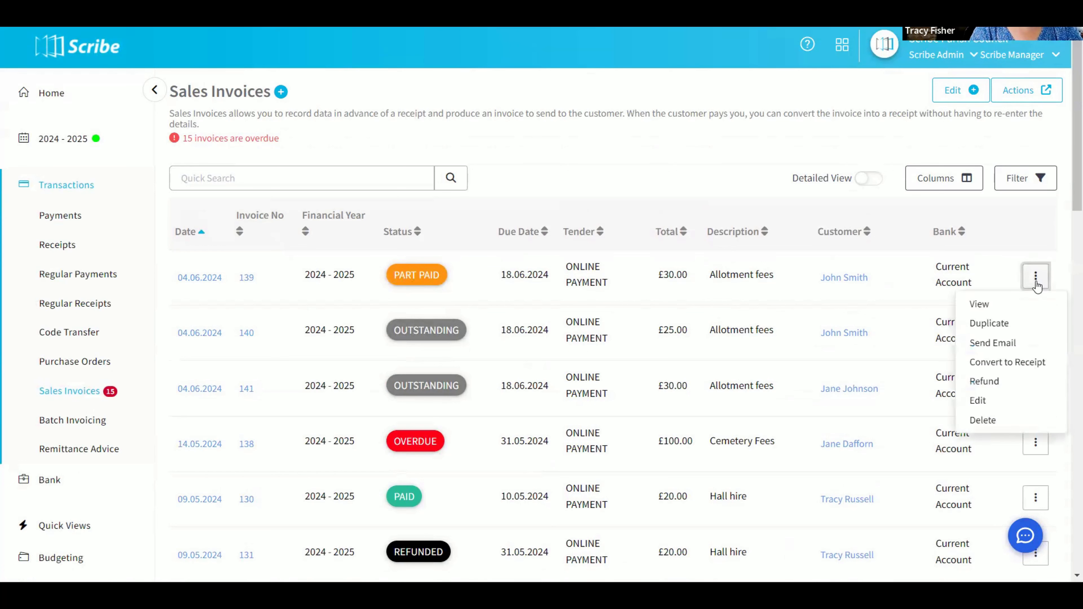
pyautogui.click(1019, 370)
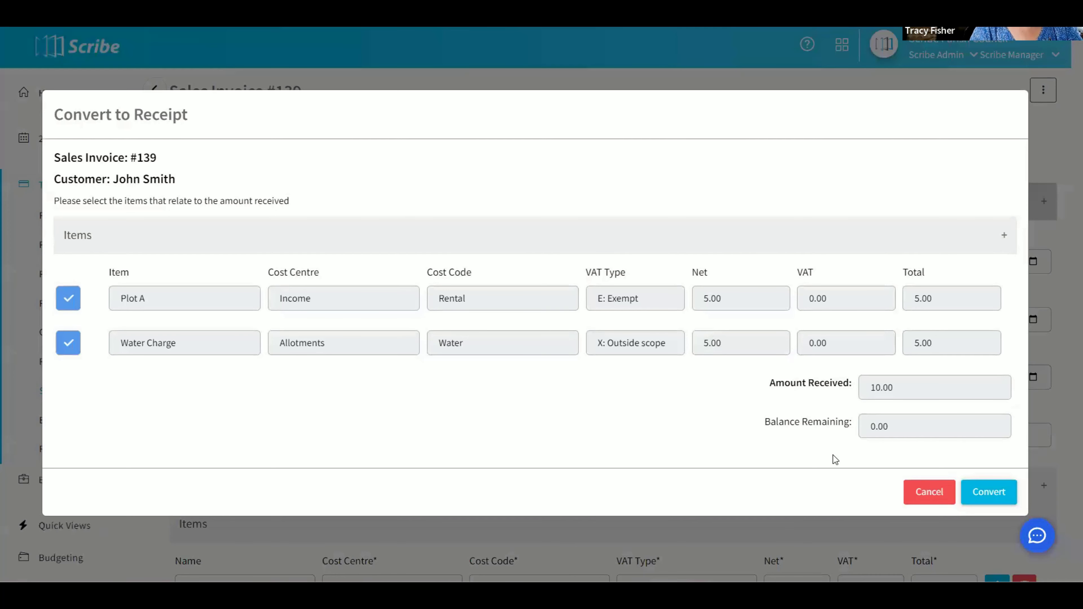
pyautogui.click(981, 493)
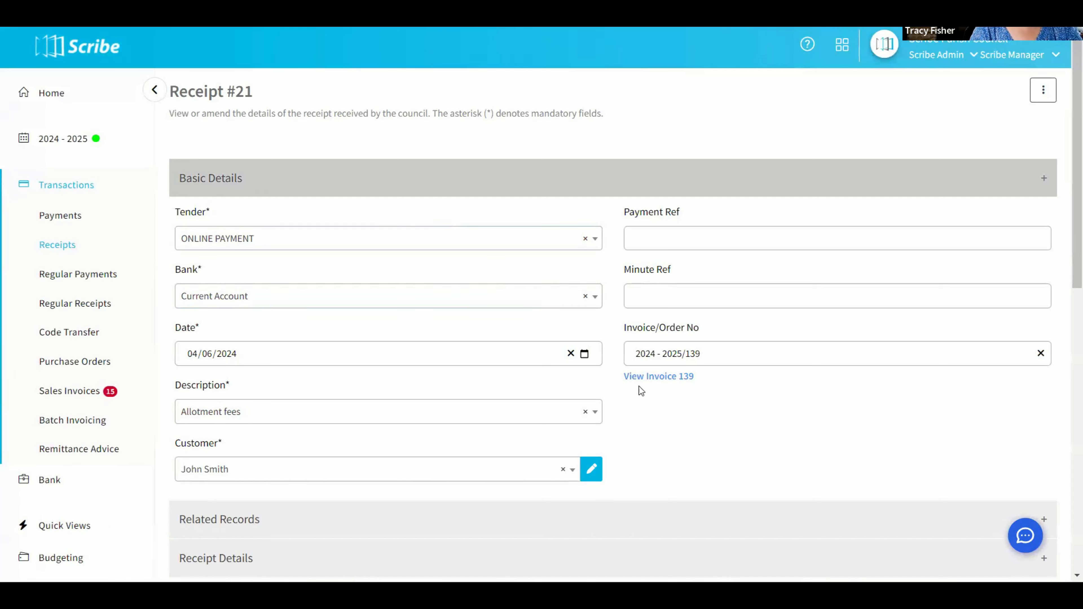
pyautogui.scroll(-10, 721, 389)
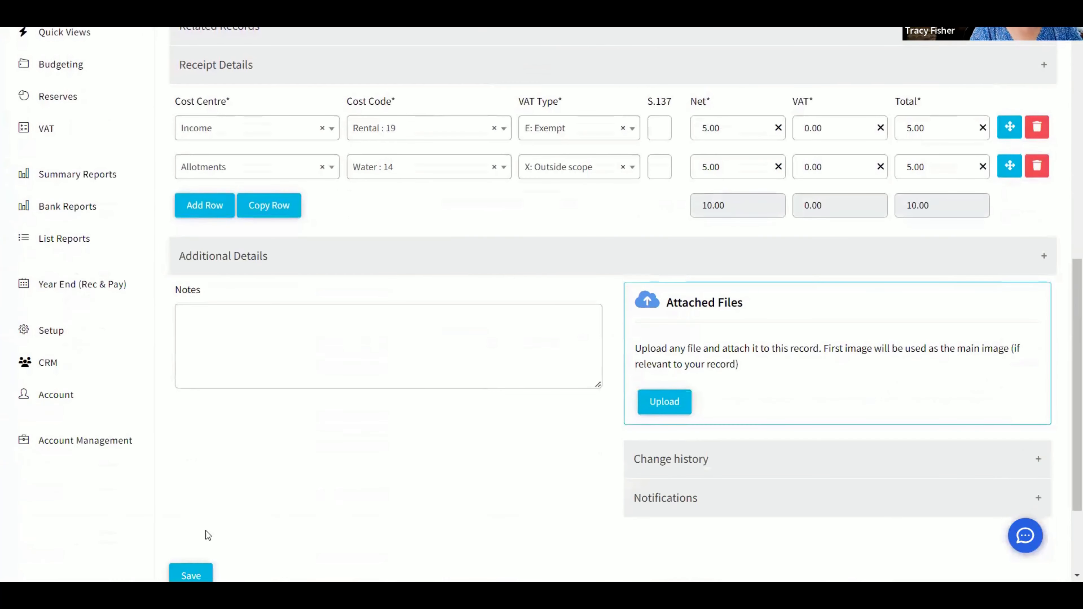
pyautogui.click(191, 564)
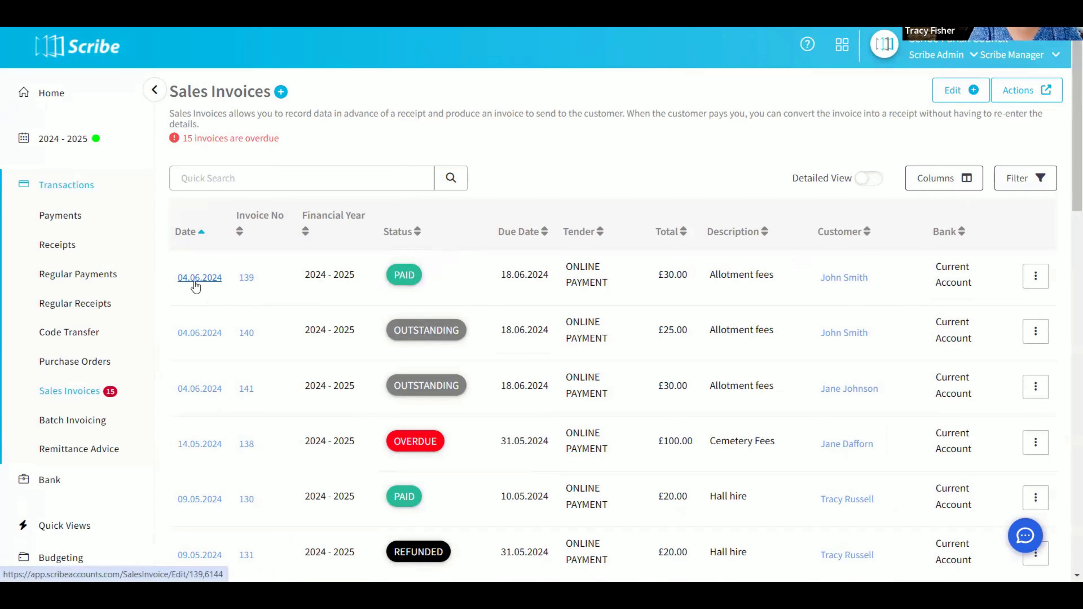
# Open sales invoice 139 for editing and examine the receipts linked under its related records
pyautogui.click(1035, 278)
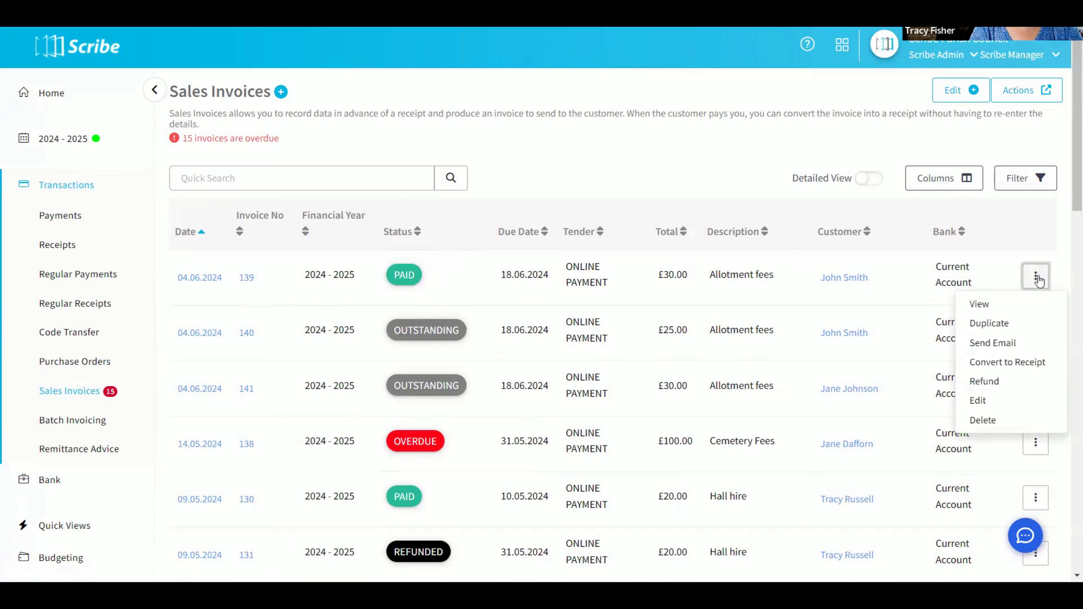
pyautogui.click(986, 403)
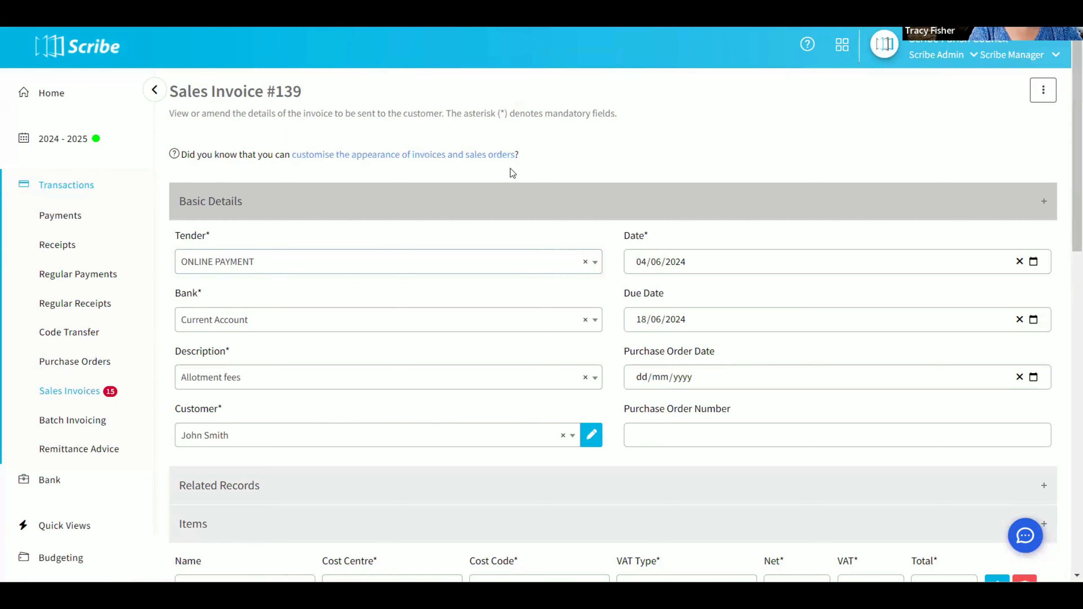
pyautogui.scroll(-3, 512, 173)
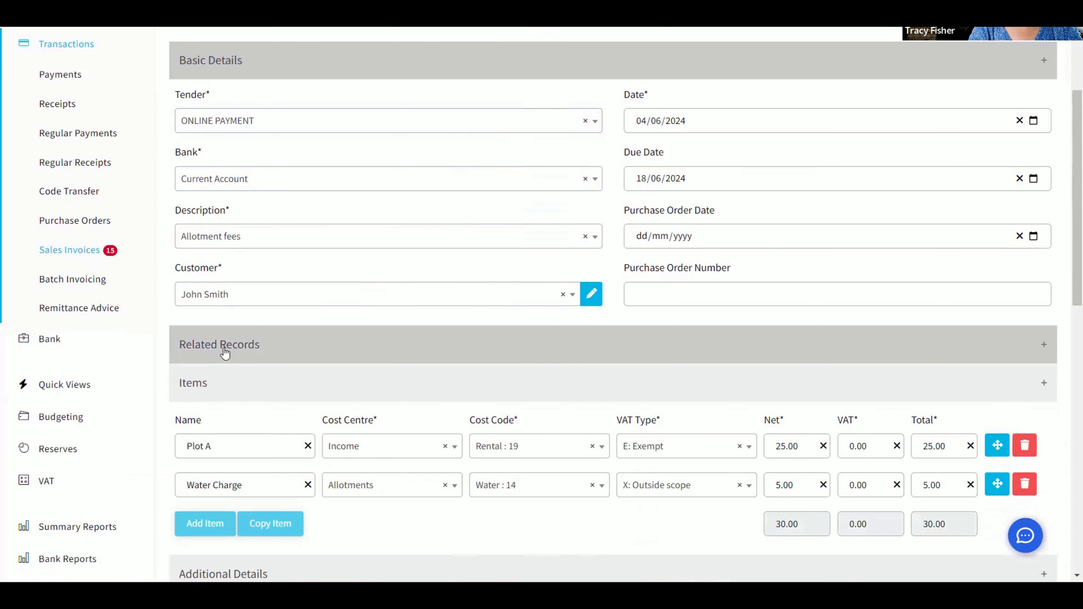
pyautogui.click(251, 349)
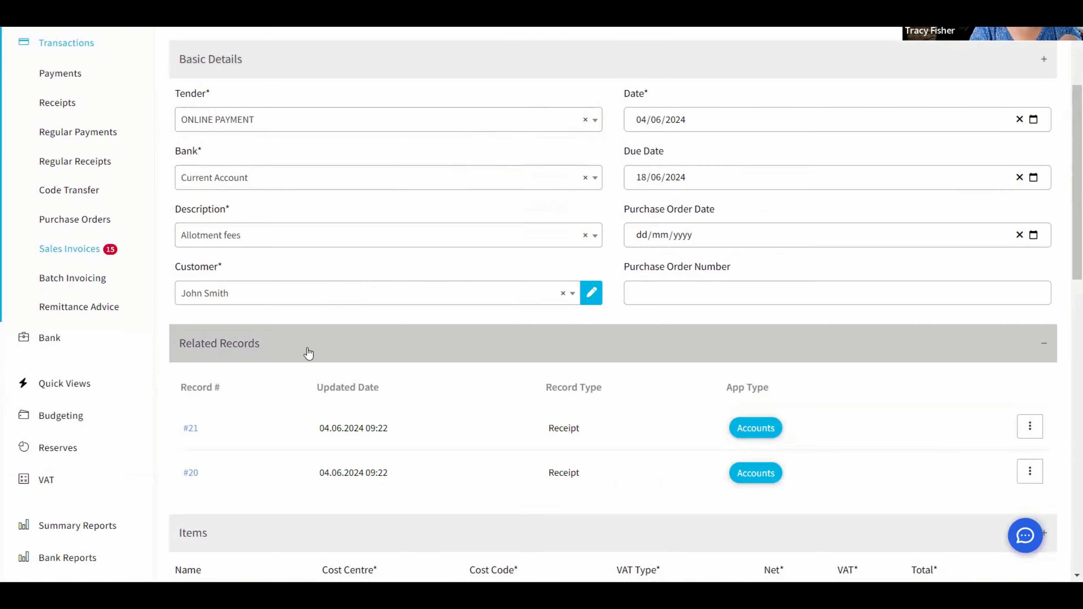
pyautogui.scroll(-5, 308, 353)
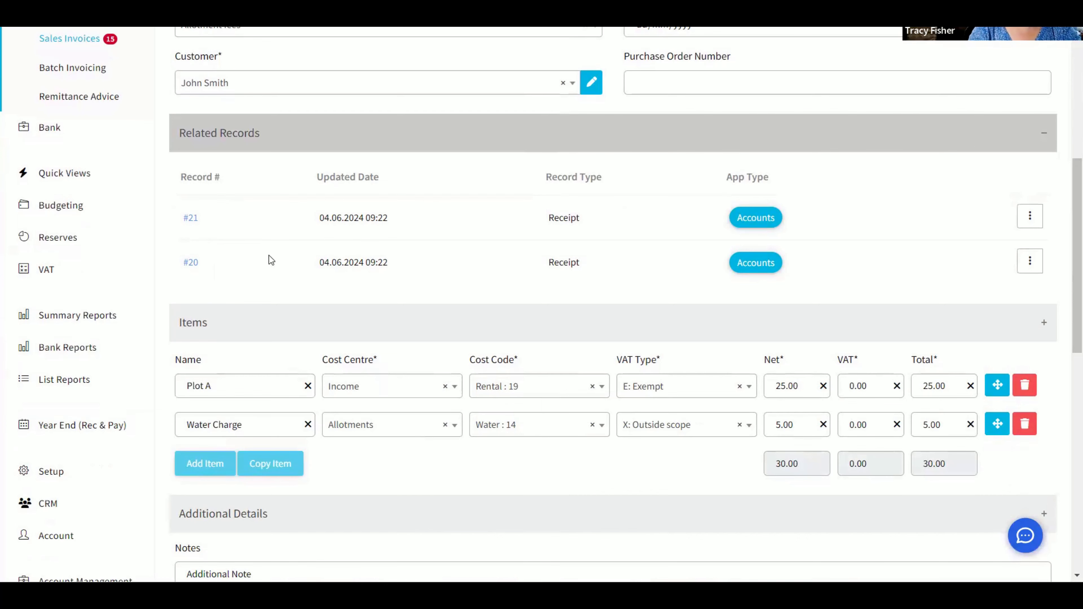
pyautogui.scroll(5, 128, 192)
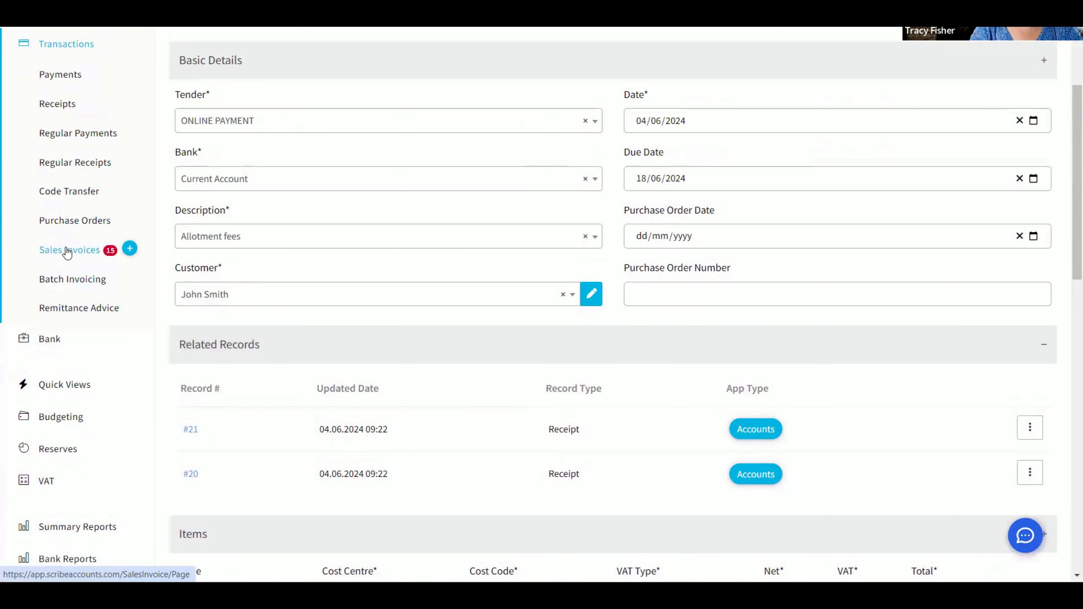
# Open sales invoice 140 from the sales invoices list and delete its Water item
pyautogui.click(67, 251)
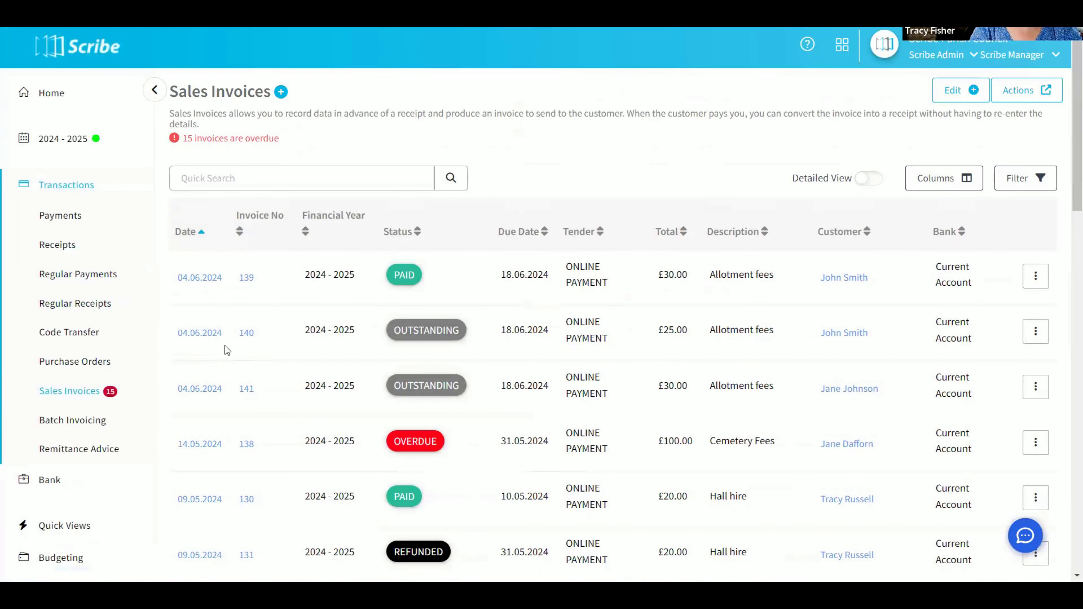
pyautogui.click(203, 335)
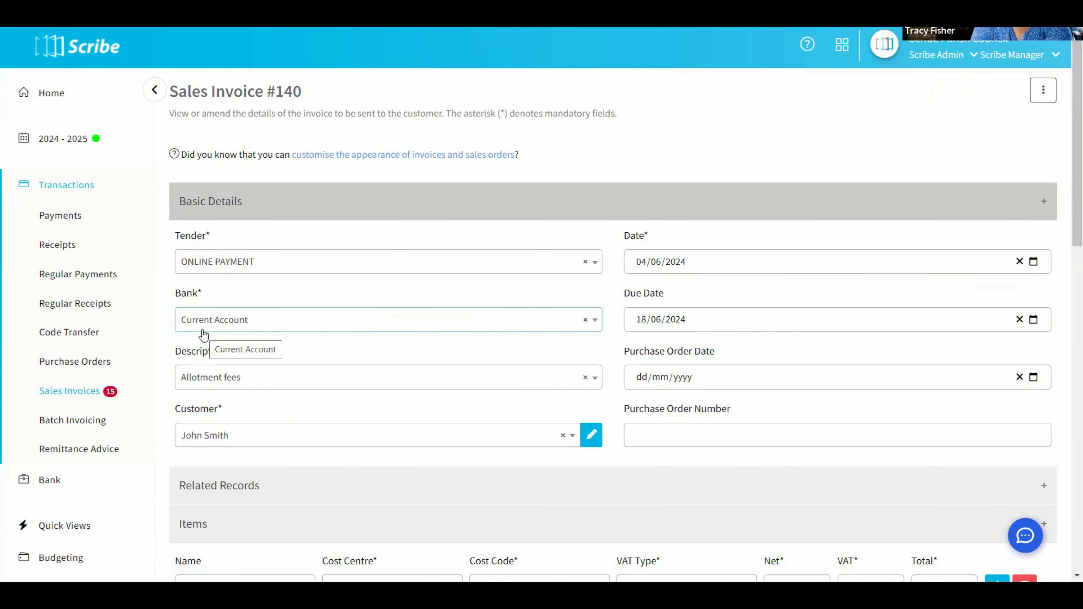
pyautogui.scroll(-15, 203, 334)
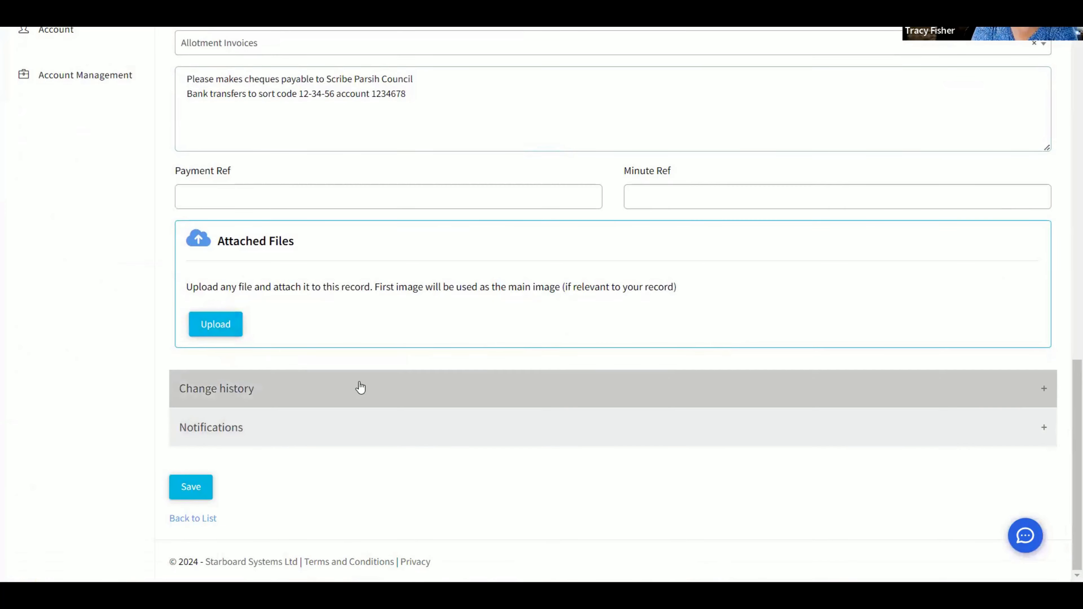
pyautogui.scroll(1, 371, 382)
pyautogui.scroll(10, 375, 380)
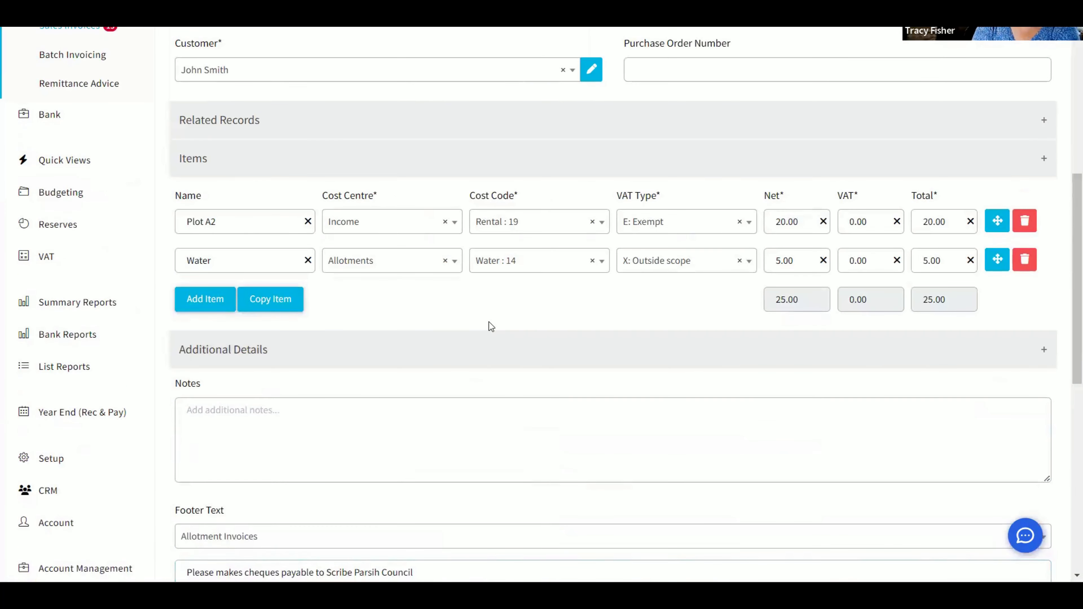
pyautogui.scroll(7, 489, 327)
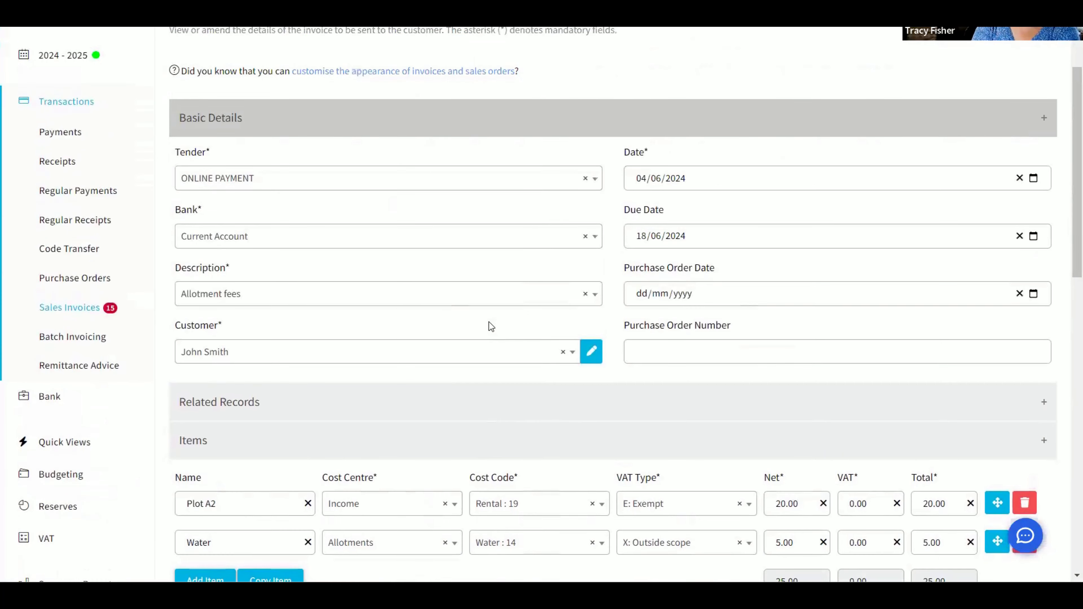
pyautogui.scroll(-4, 579, 401)
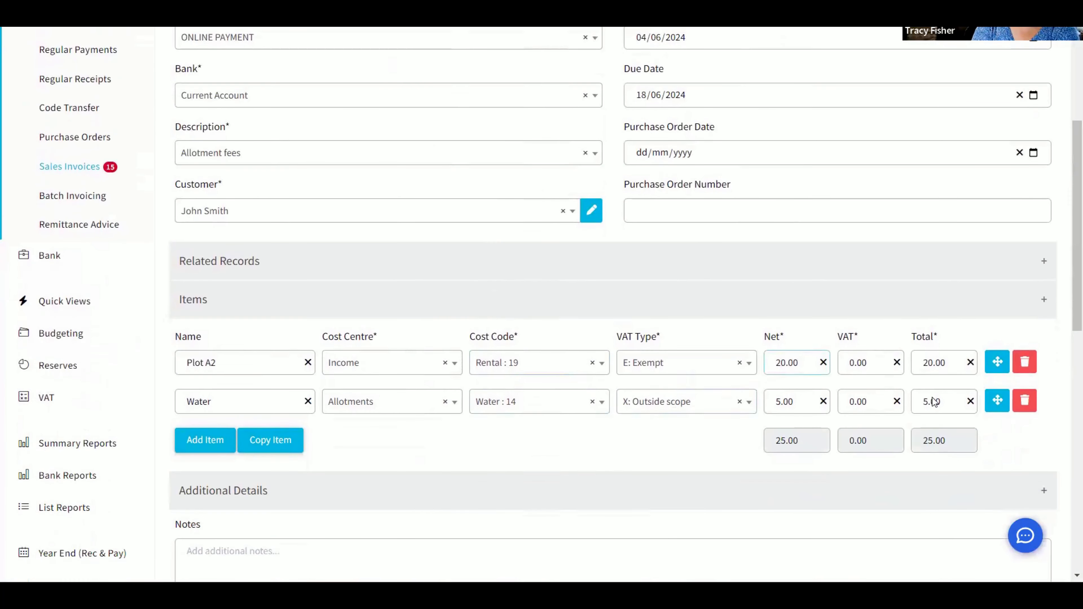
pyautogui.click(1025, 400)
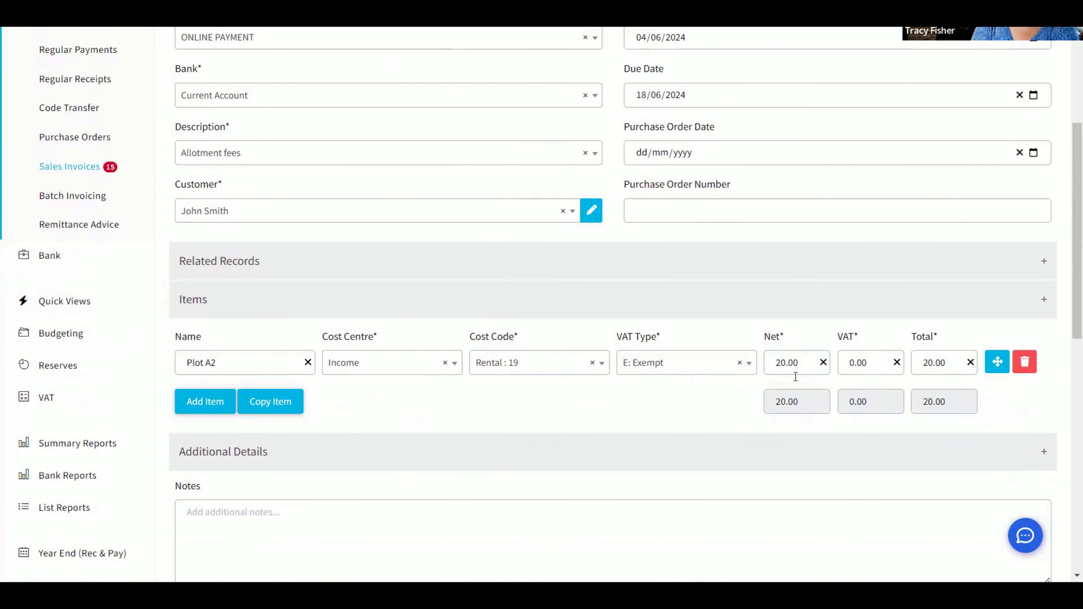
# Set the net amount of the Plot A2 item to 0.00
pyautogui.doubleClick(810, 366)
pyautogui.write('0.00')
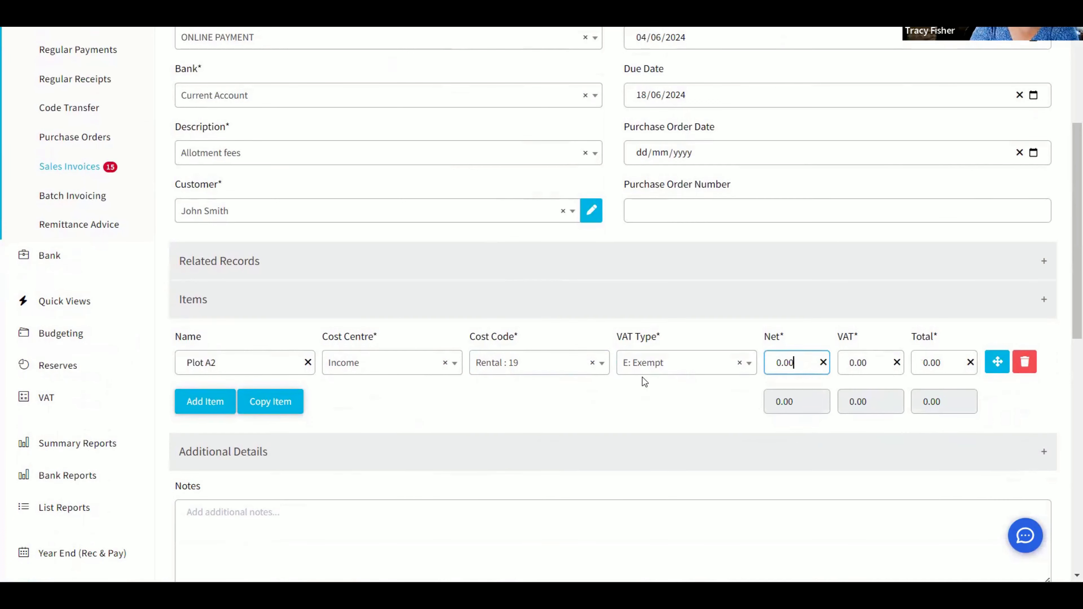
pyautogui.scroll(-12, 642, 377)
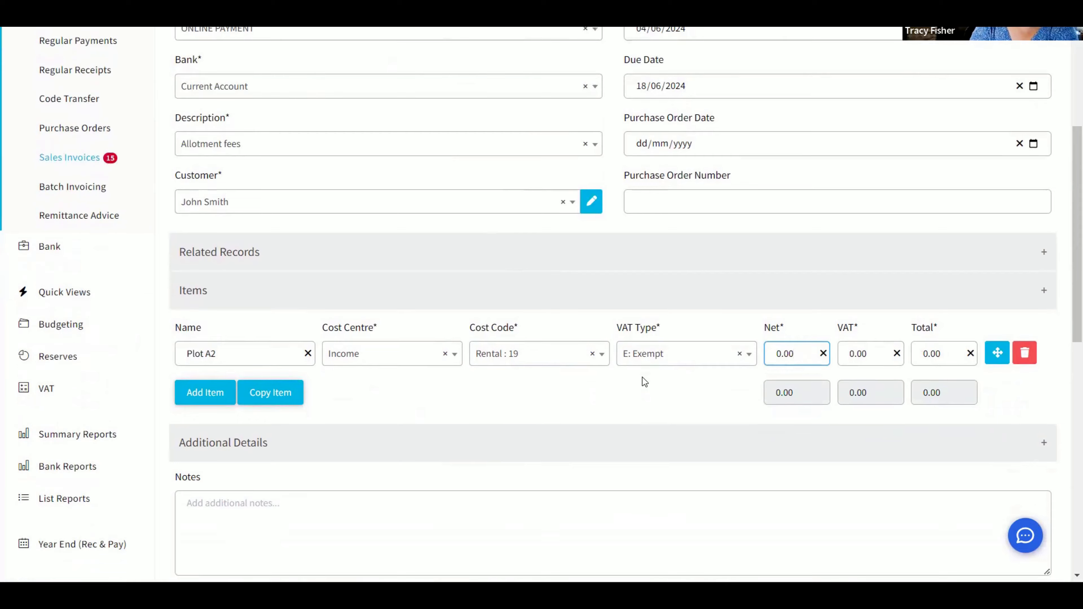
# Save the changes to sales invoice 140 and view its generated invoice document
pyautogui.click(189, 497)
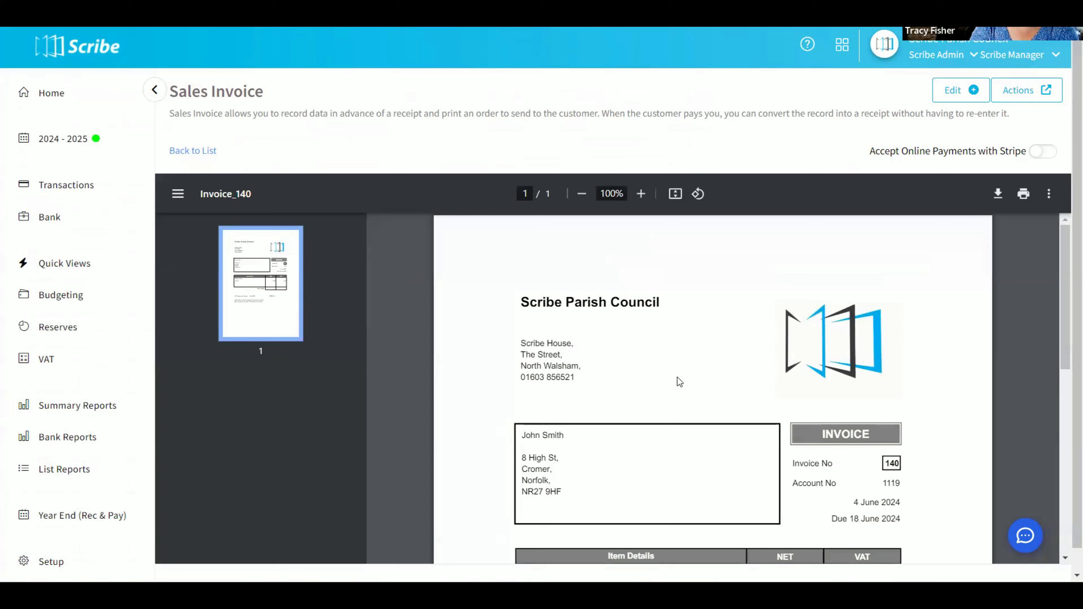
pyautogui.scroll(-6, 678, 377)
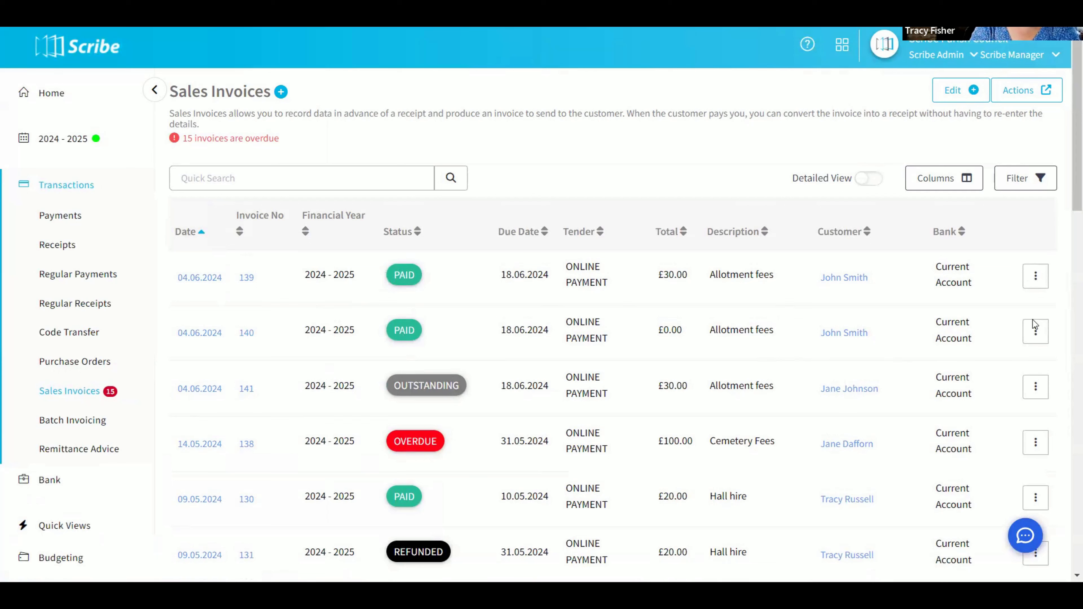
# Refund the Plot A and Water Charge items of sales invoice 139 and save the resulting negative receipt
pyautogui.click(1035, 281)
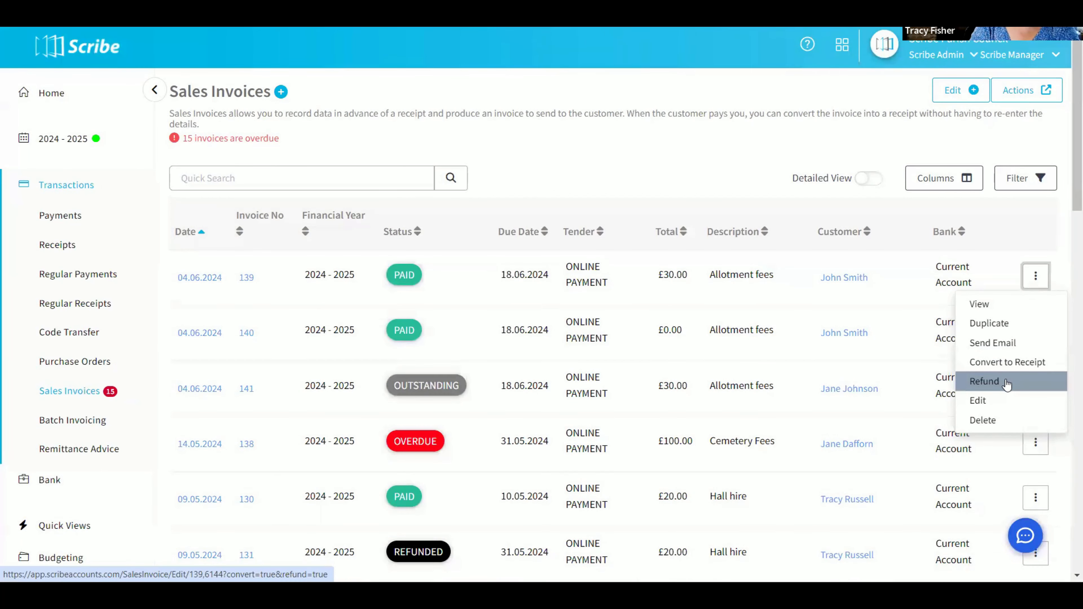
pyautogui.click(990, 382)
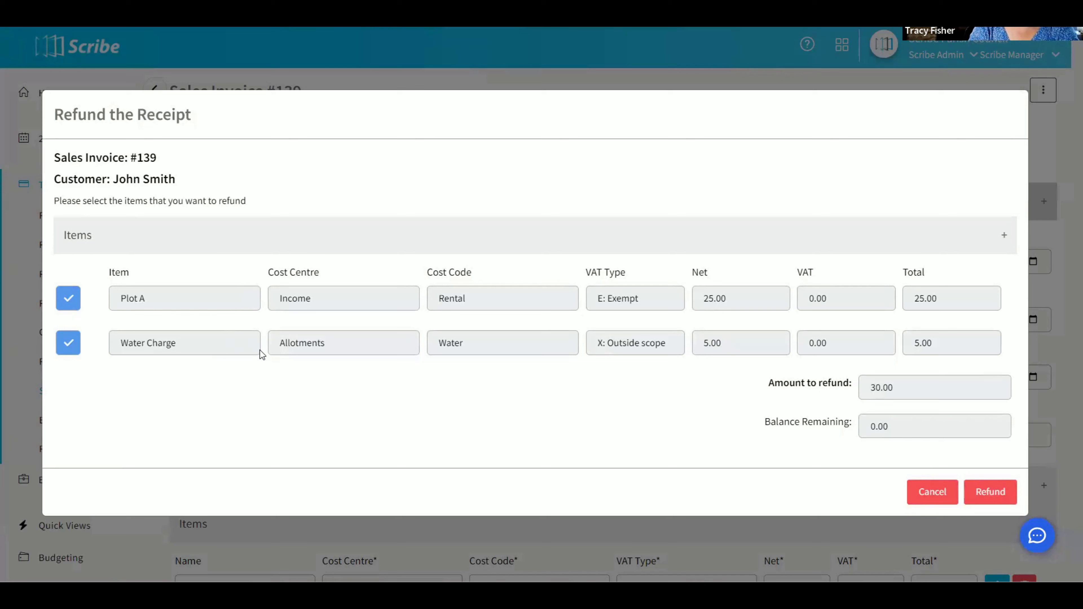
pyautogui.click(990, 495)
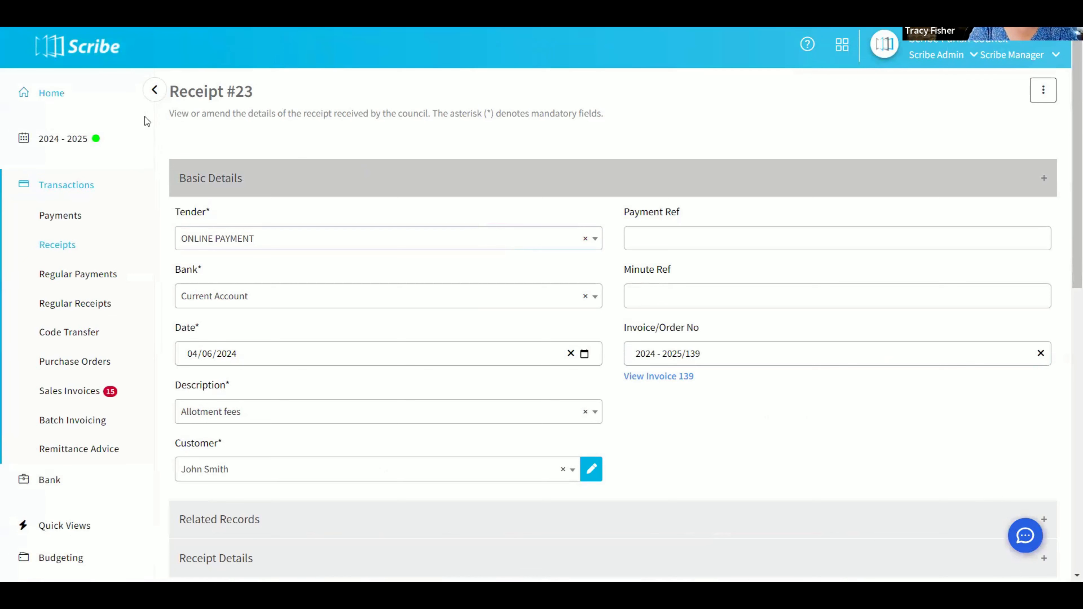
pyautogui.scroll(-2, 510, 209)
pyautogui.scroll(-7, 509, 209)
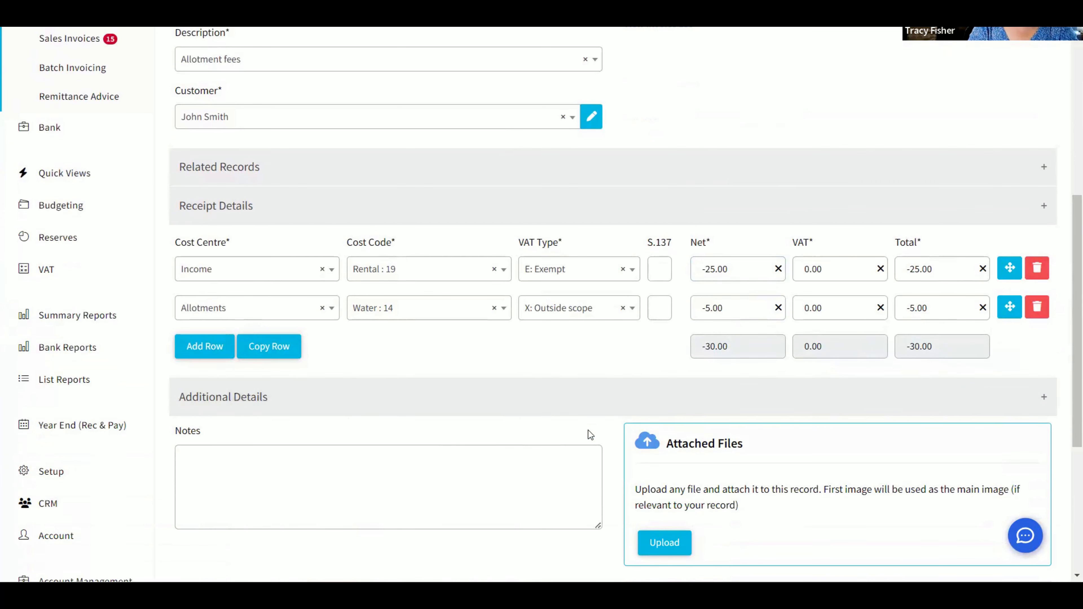
pyautogui.scroll(-7, 588, 430)
pyautogui.click(190, 445)
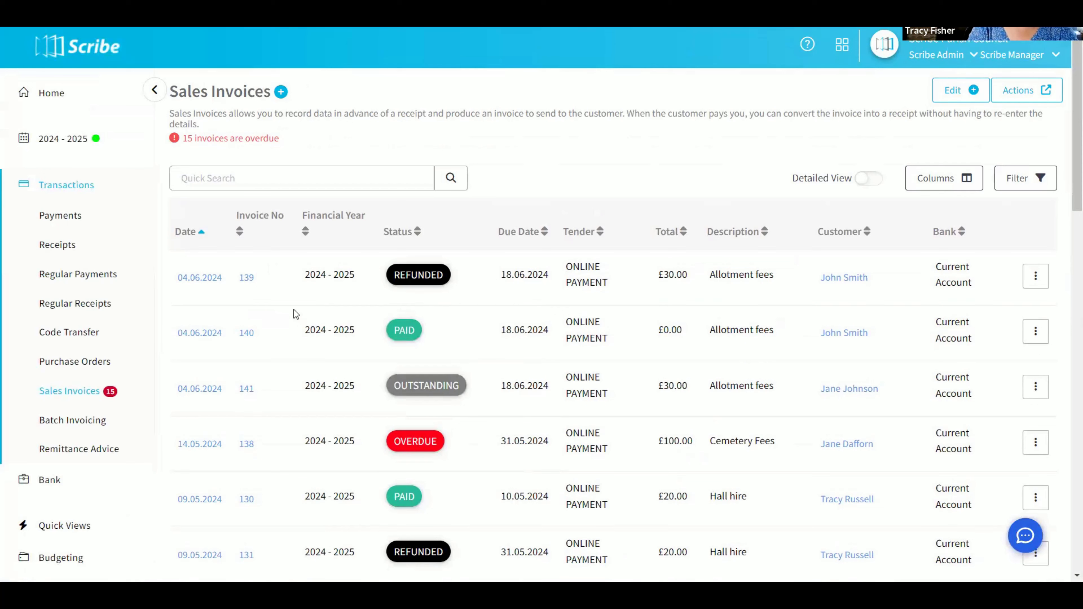
# Check the items offered for converting refunded sales invoice 139 to a receipt, and cancel the conversion
pyautogui.click(1035, 278)
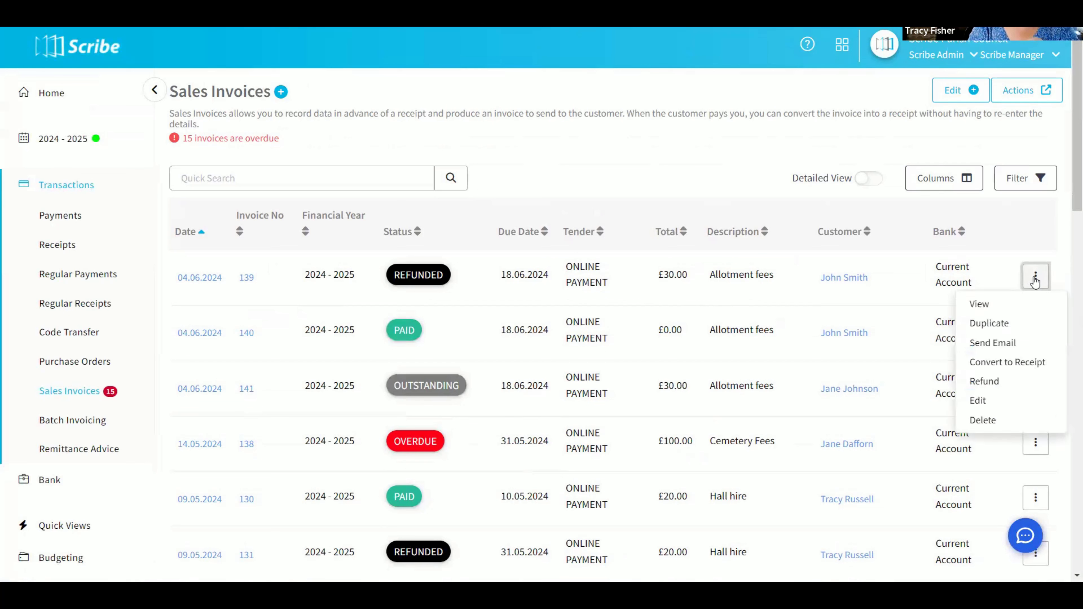
pyautogui.click(1022, 362)
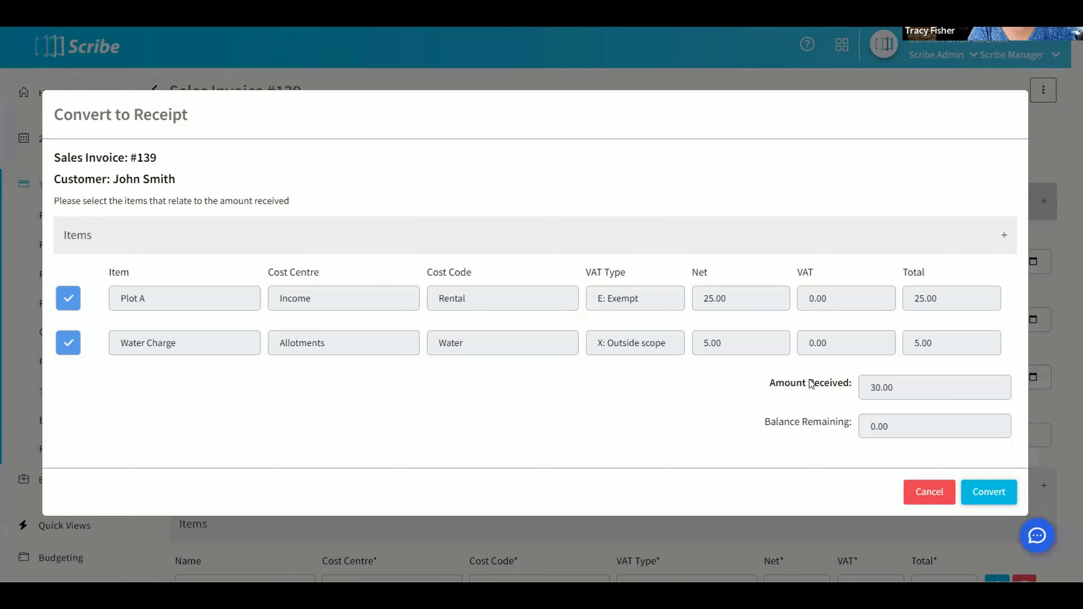
pyautogui.click(929, 492)
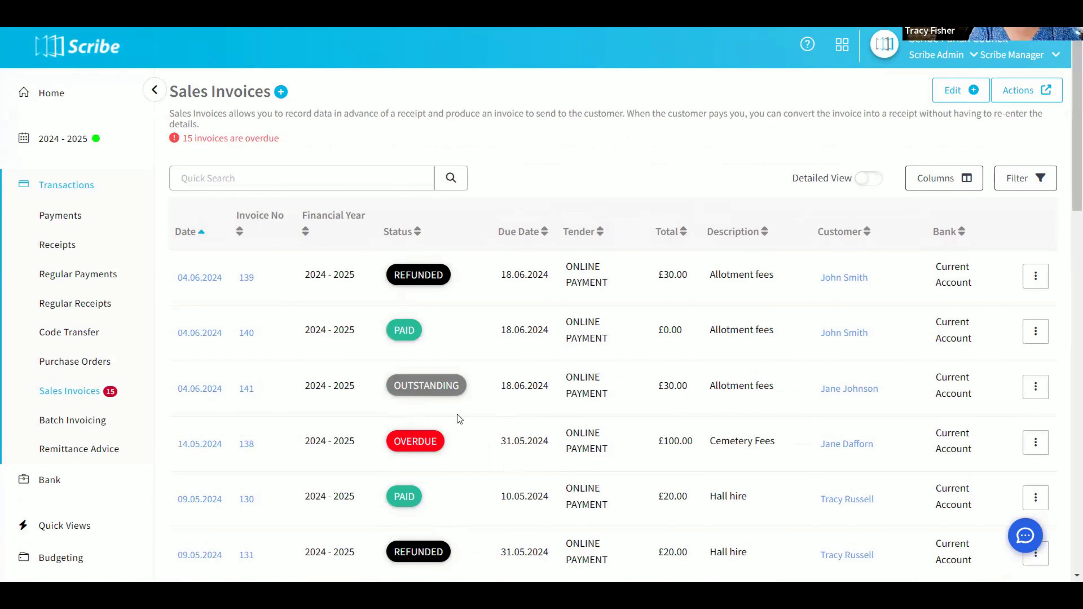
# Look through the sales invoices list and compare the payment and refund statuses of the invoices
pyautogui.scroll(-10, 457, 414)
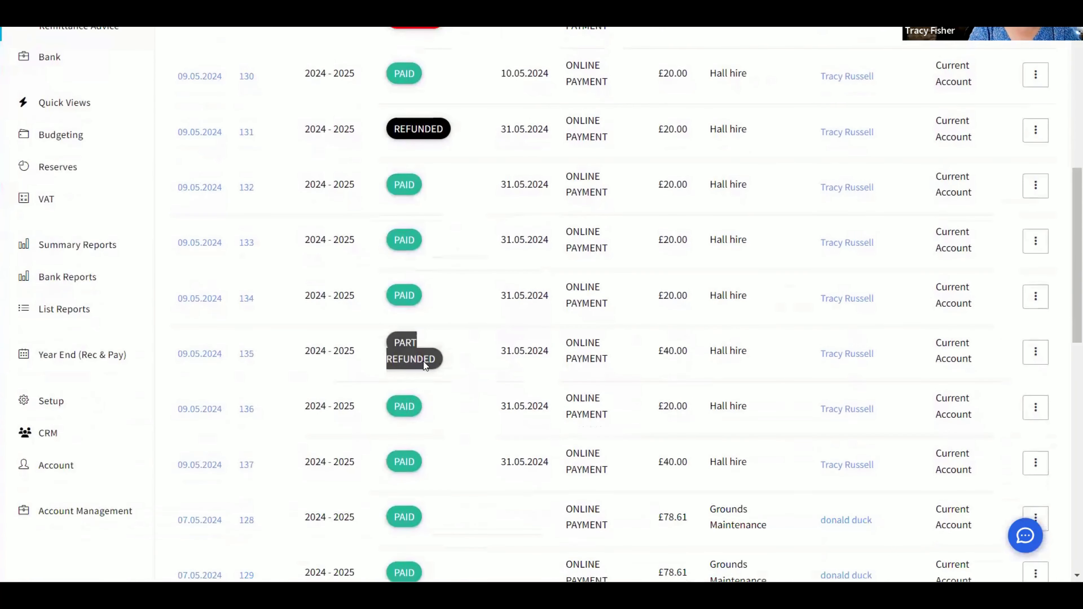
pyautogui.scroll(-10, 433, 361)
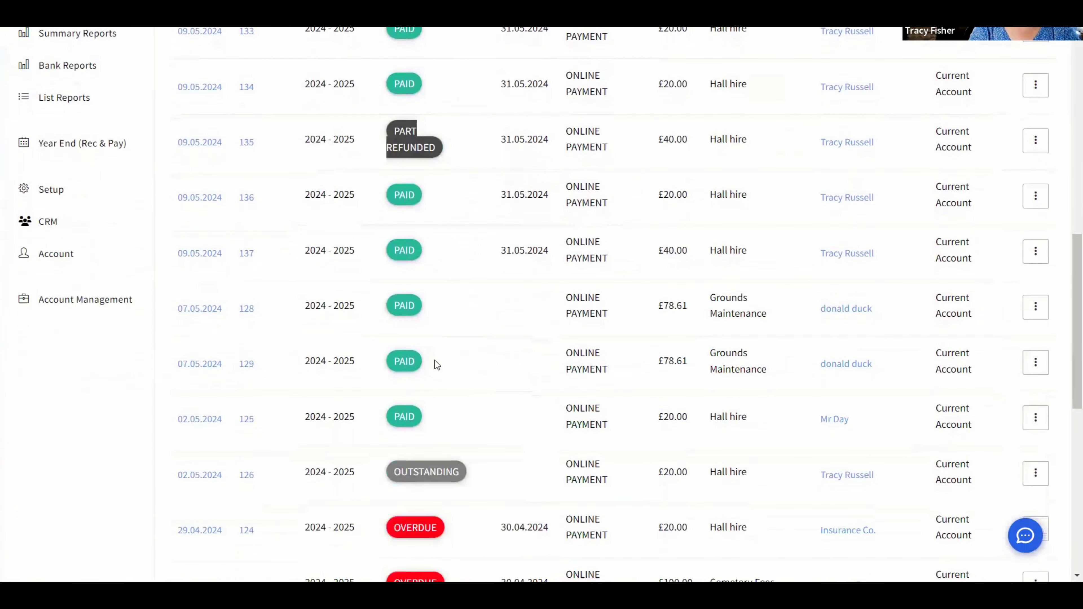
pyautogui.scroll(18, 503, 359)
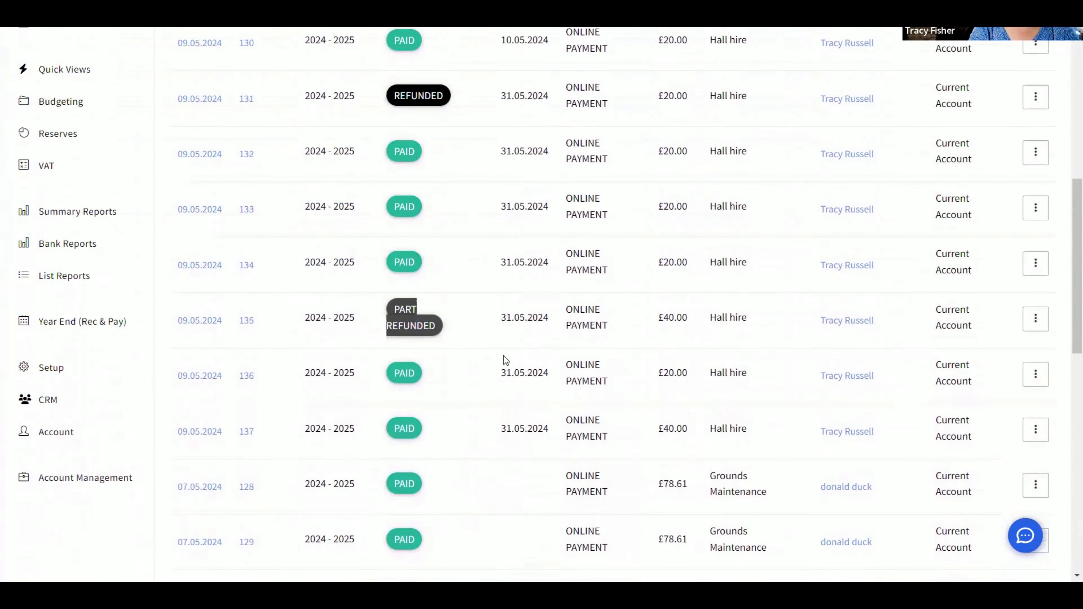
pyautogui.scroll(3, 503, 356)
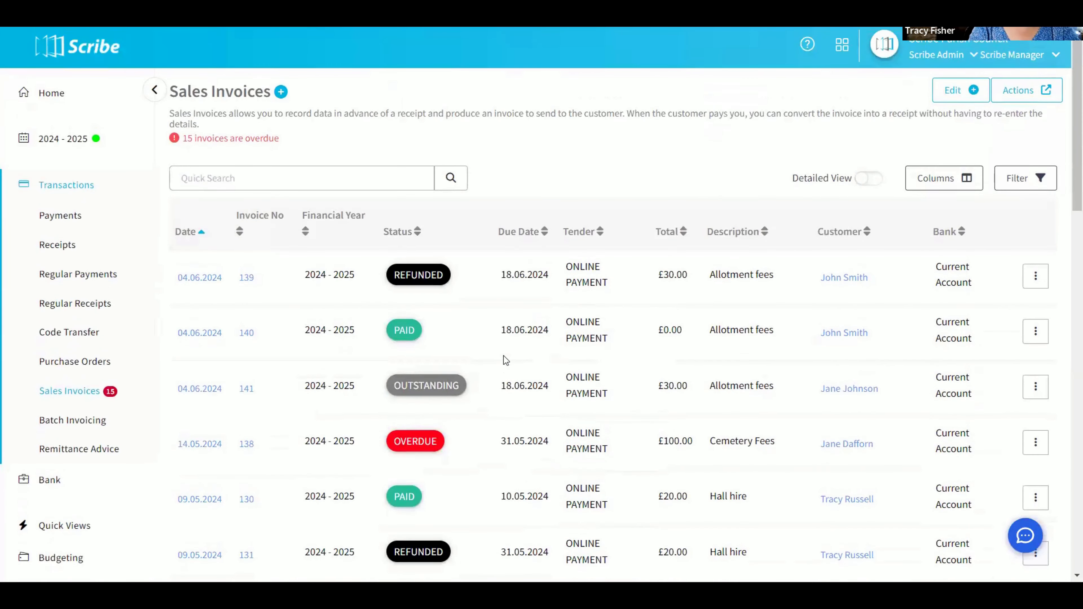